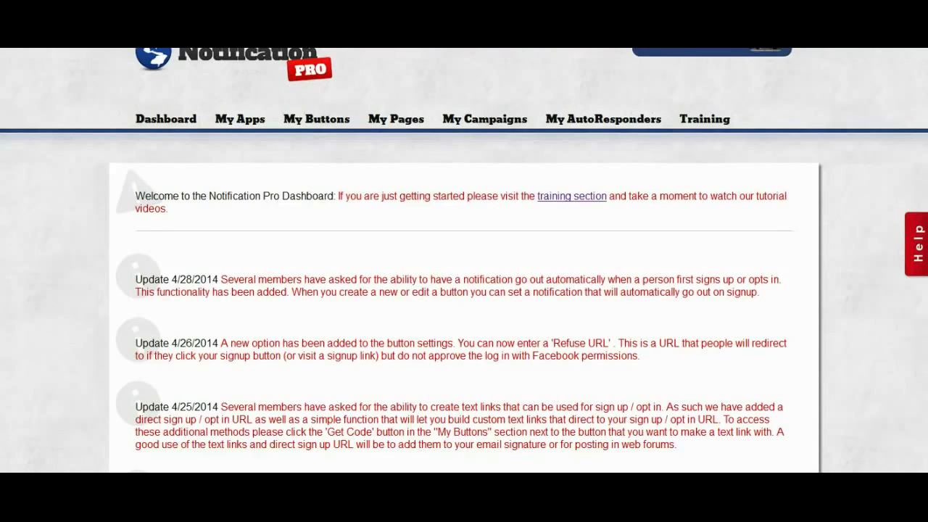
- Start a new signup button in My Buttons and assign it the signup-testing app
left_click(337, 124)
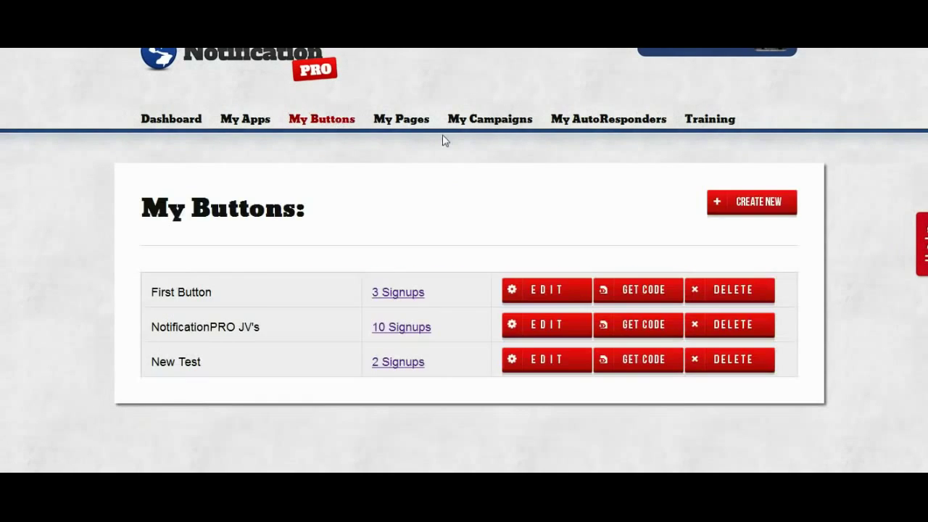
left_click(740, 204)
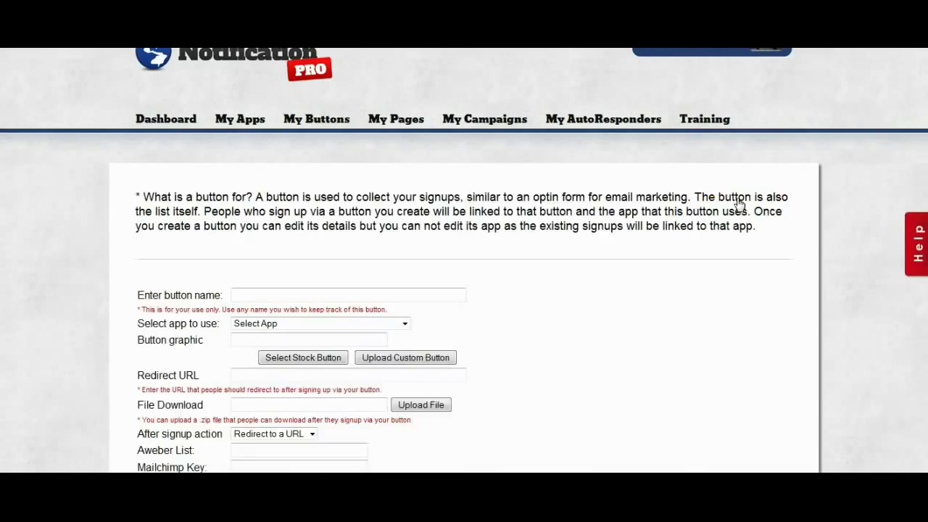
scroll(583, 275, "down", 2)
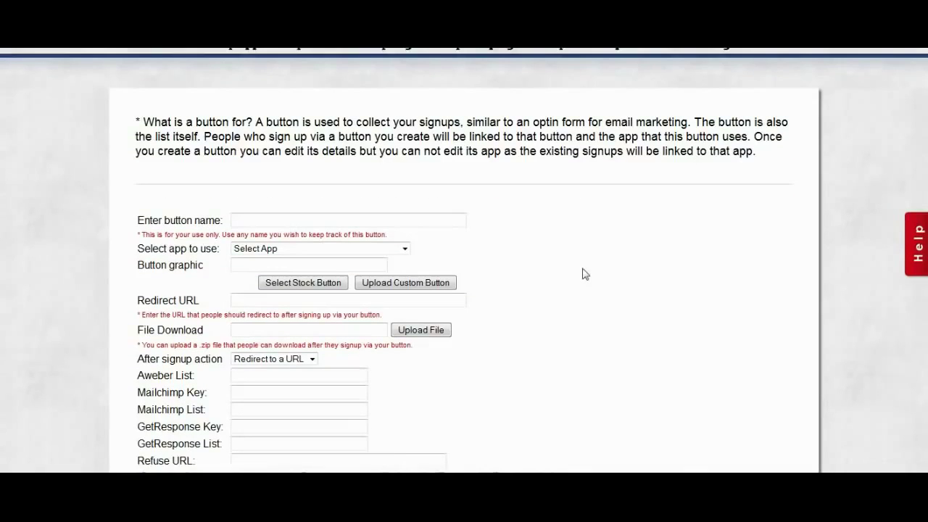
left_click(277, 218)
left_click(404, 248)
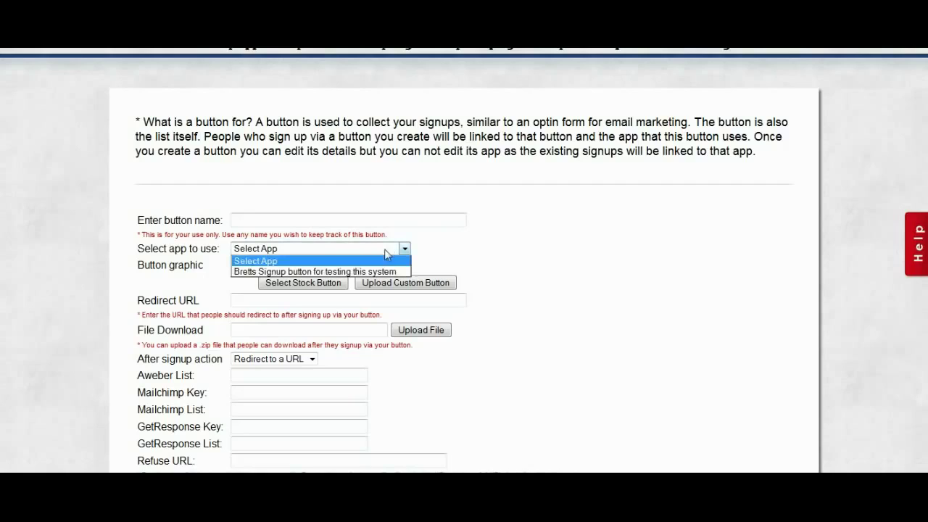
left_click(370, 272)
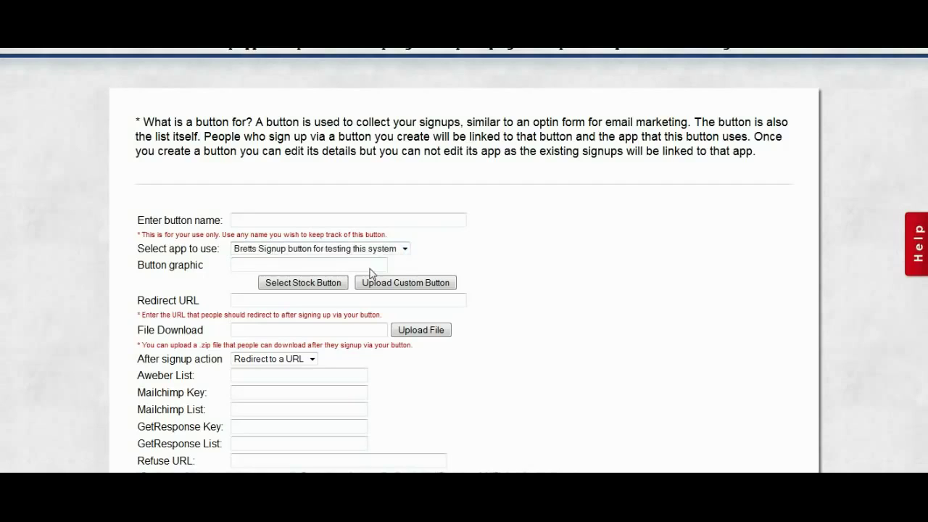
left_click(299, 265)
- Pick the red Sign Up with Facebook stock graphic for the button
left_click(286, 285)
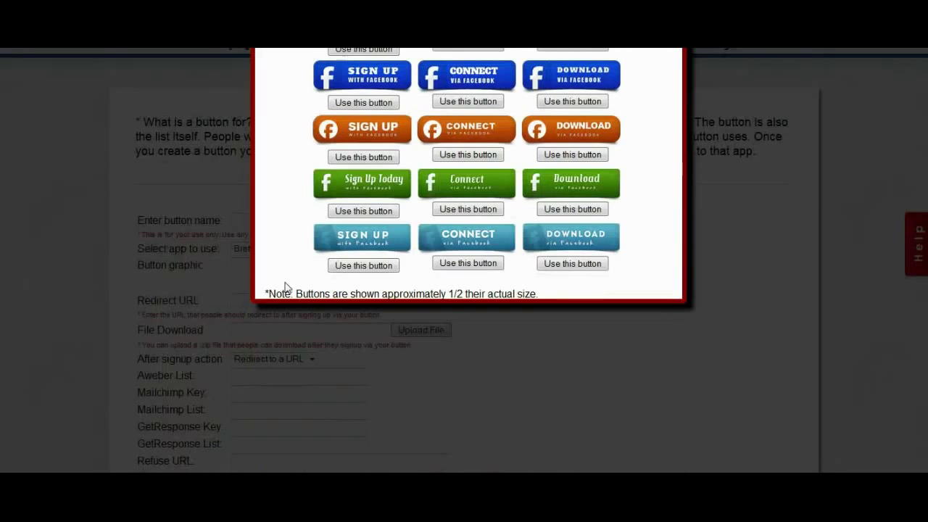
scroll(689, 182, "up", 1)
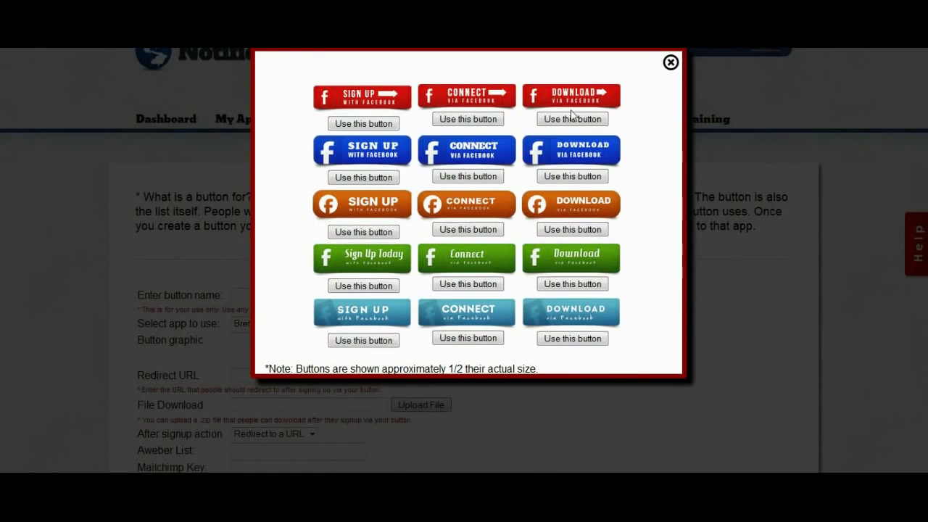
left_click(375, 125)
- Review the redirect address, file download and automatic signup notification fields
scroll(544, 295, "down", 2)
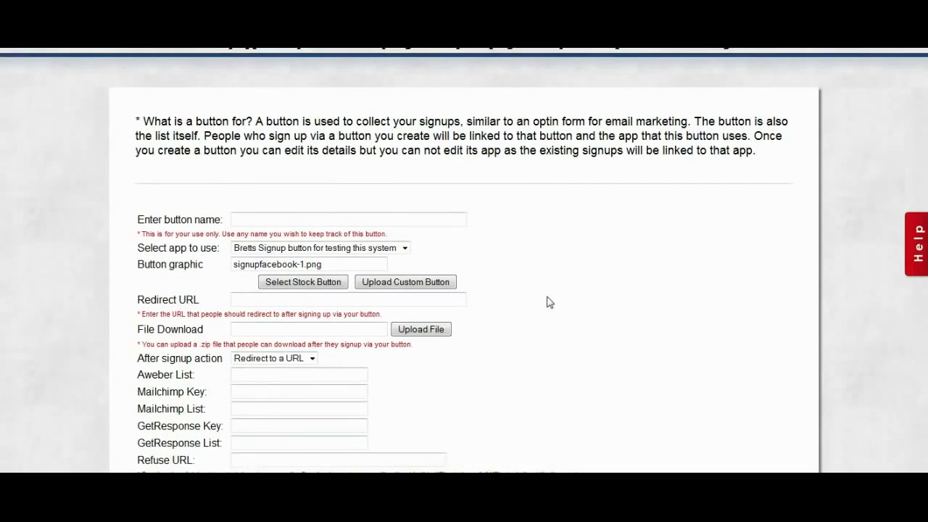
left_click(244, 226)
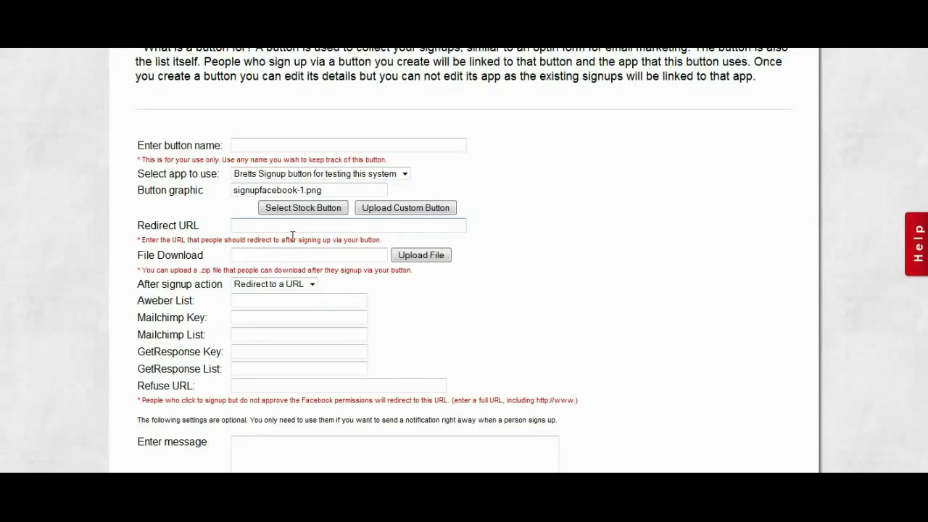
left_click(321, 257)
scroll(512, 297, "down", 1)
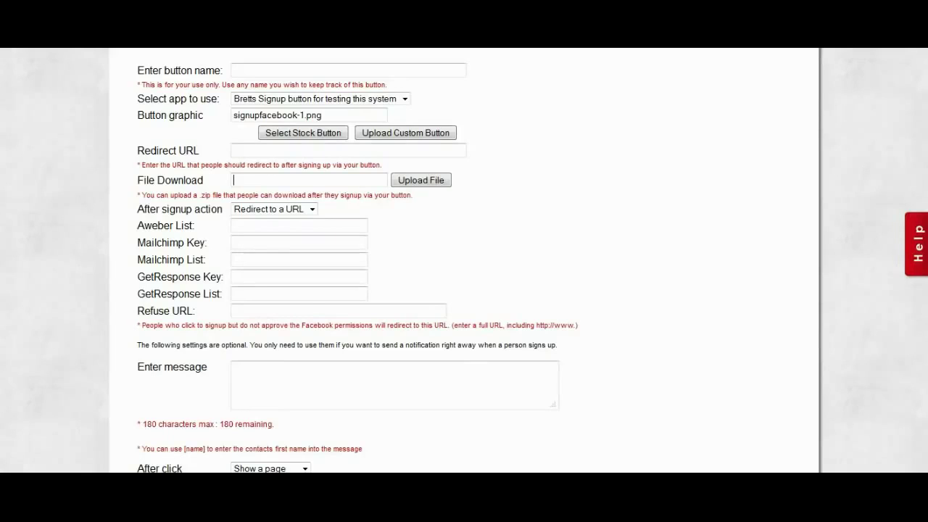
scroll(247, 420, "down", 1)
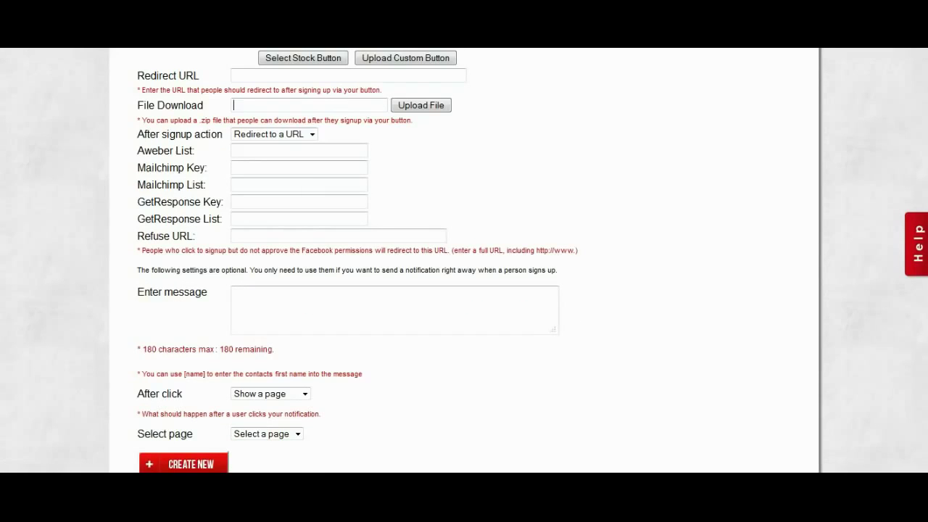
left_click(269, 314)
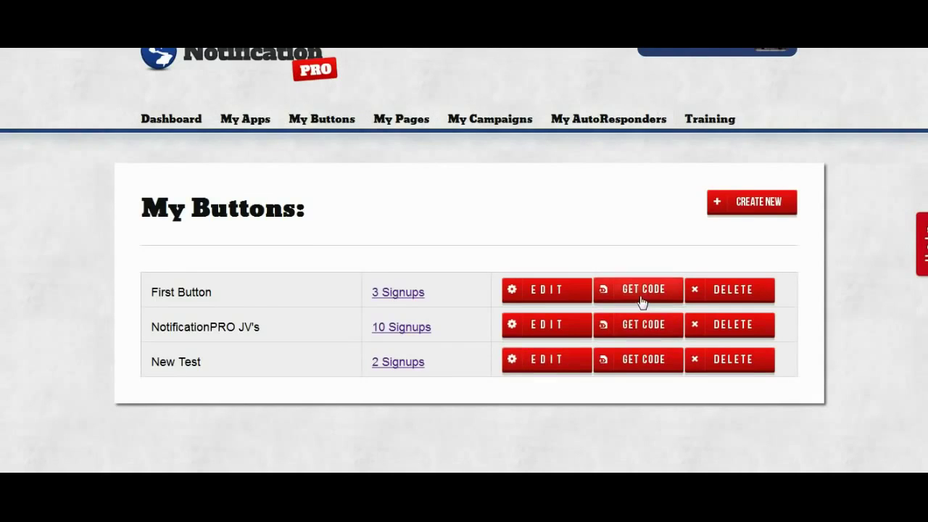
- Open First Button's code and create a custom text link reading 'Click here to sign up!'
left_click(640, 297)
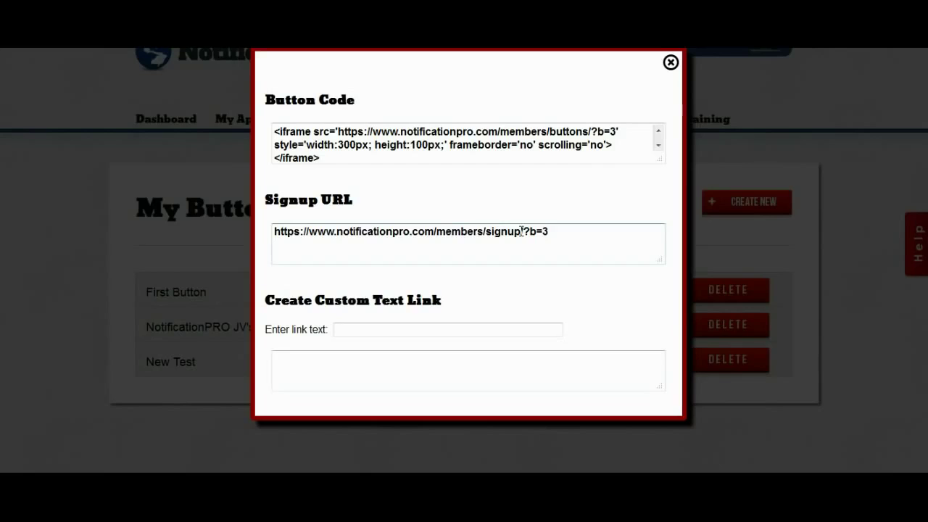
left_click(424, 159)
mouse_move(599, 234)
left_mouse_down()
mouse_move(296, 209)
mouse_move(272, 217)
left_mouse_up()
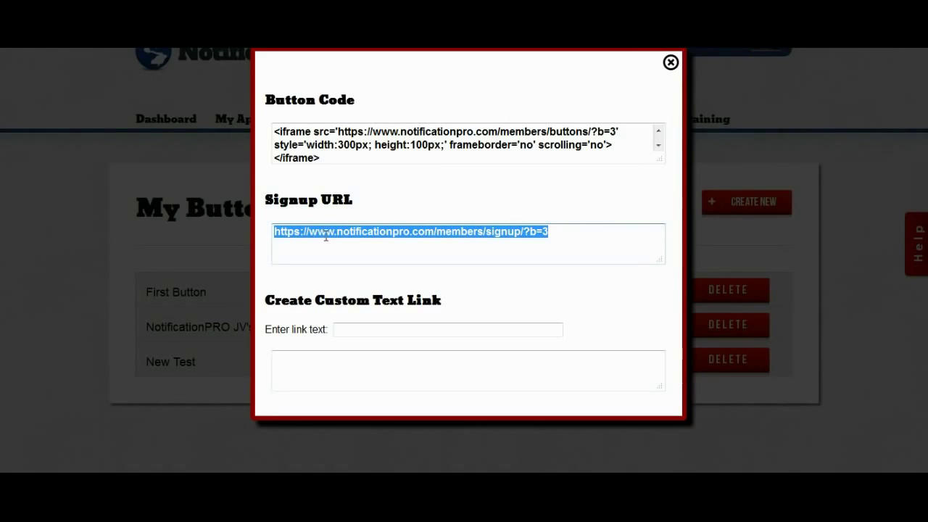
left_click(359, 332)
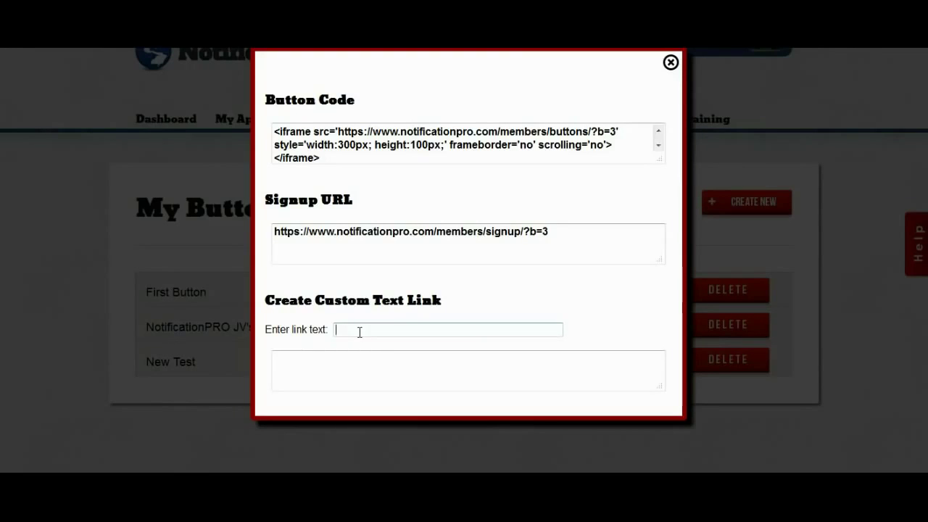
type("Click here")
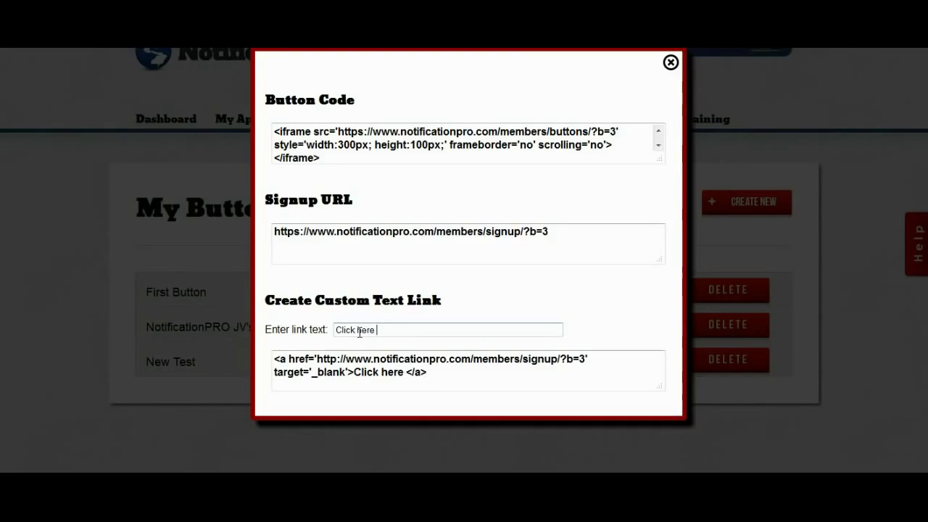
type(" to sign up")
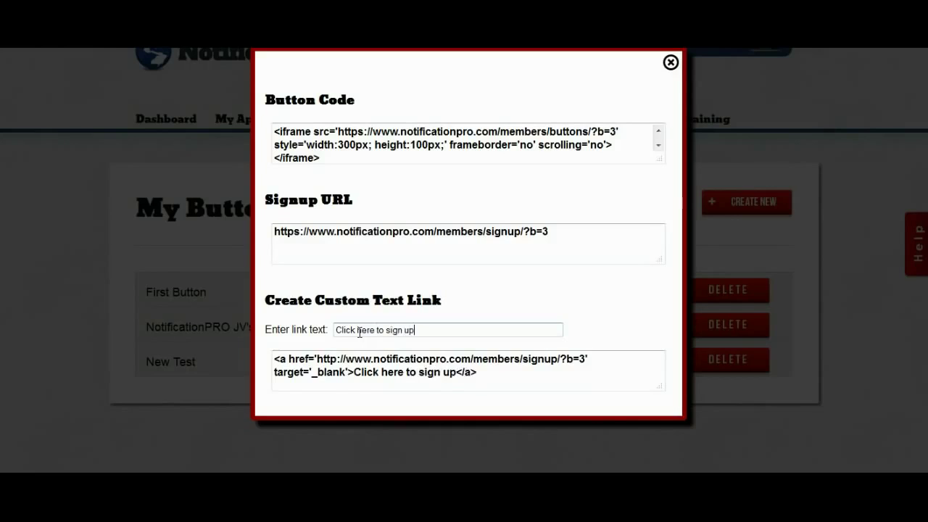
type("!")
left_click(496, 372)
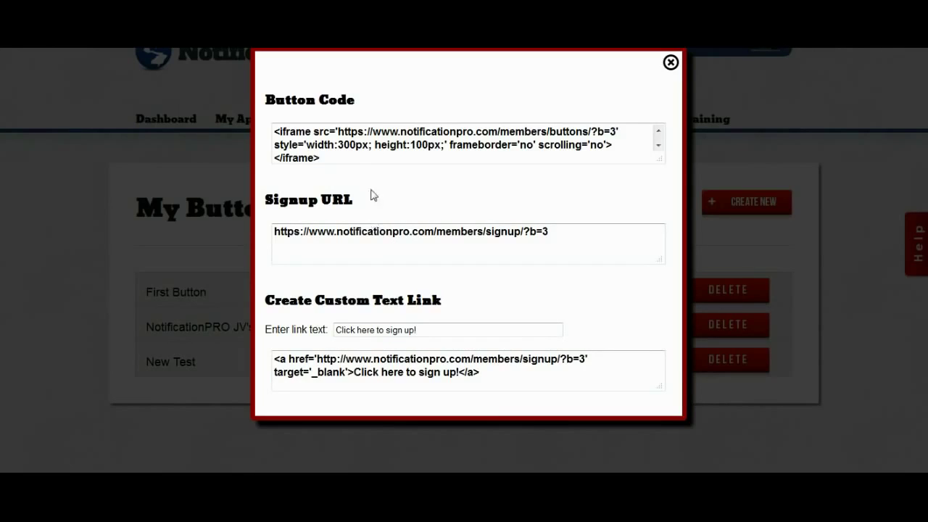
- Select and copy First Button's iframe embed code
left_click(368, 159)
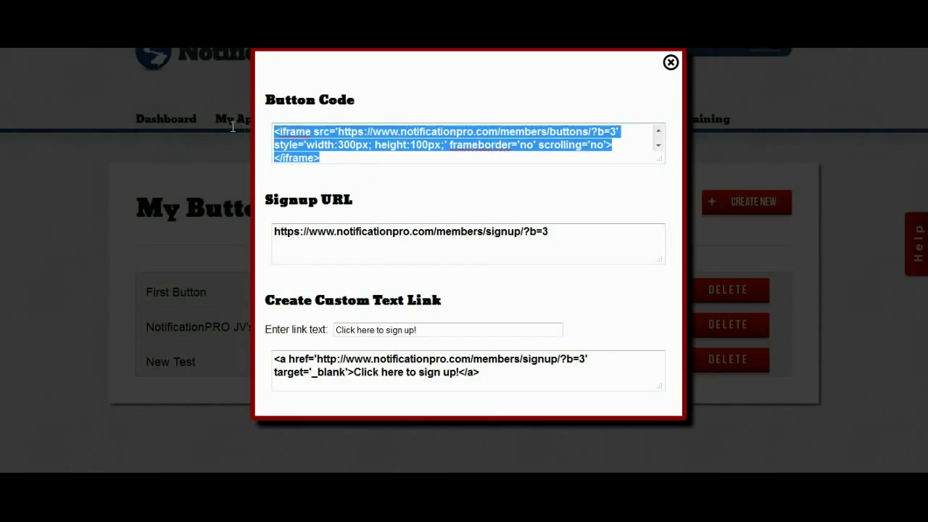
right_click(303, 132)
left_click(345, 229)
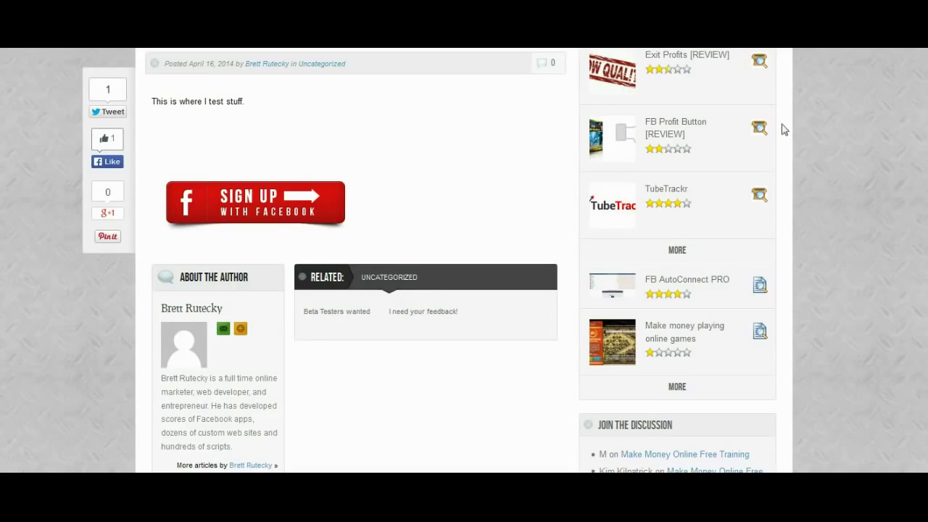
- Sign up through the red Sign Up with Facebook button on the test blog post
left_click(272, 198)
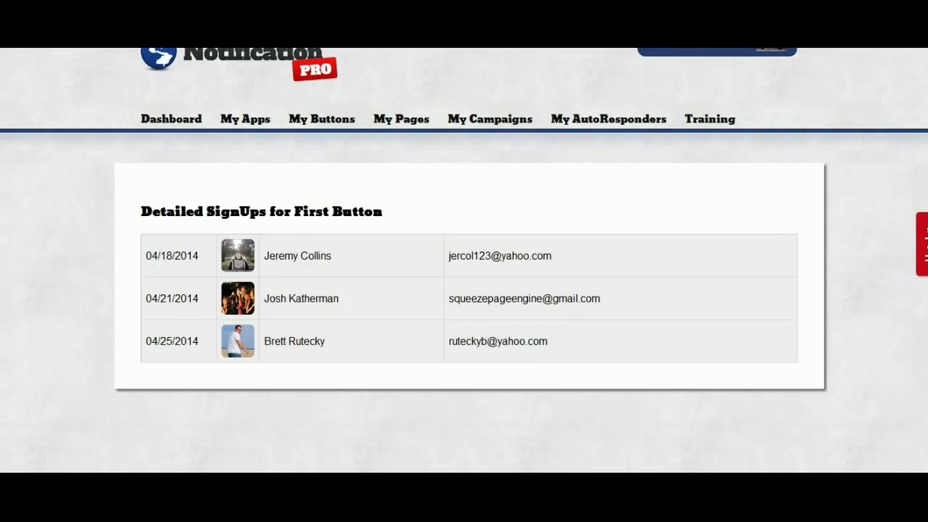
- Switch to My Campaigns to list the three existing campaigns and their clicks
left_click(479, 124)
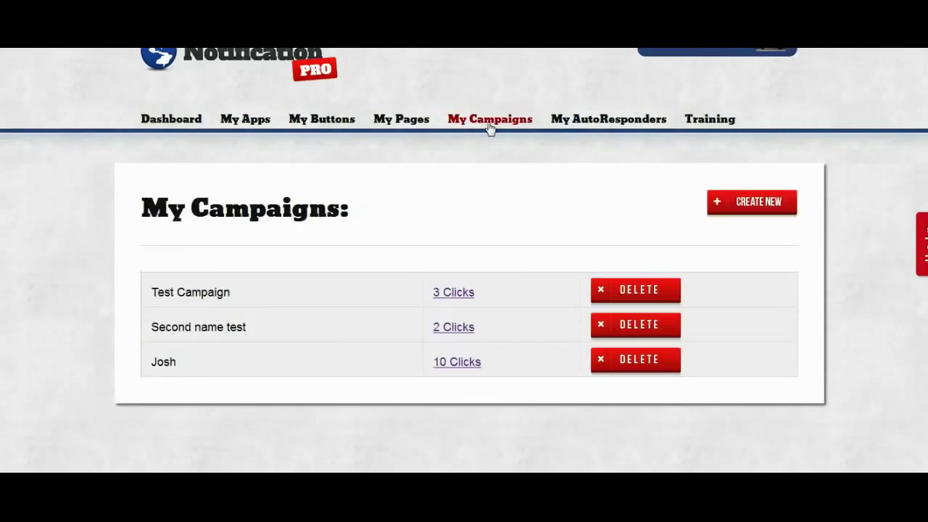
- Start a new campaign named 'Test' targeting First Button sign-ups
left_click(755, 206)
left_click(273, 243)
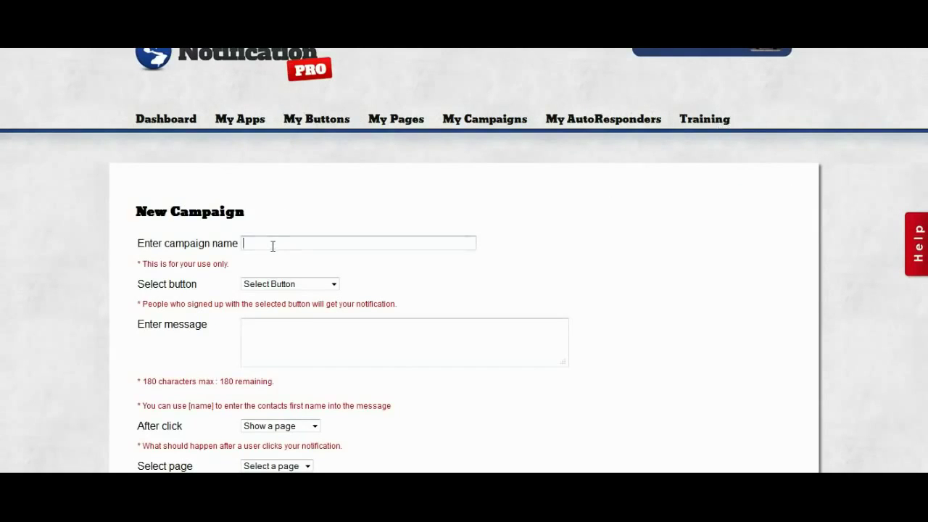
type("Tes")
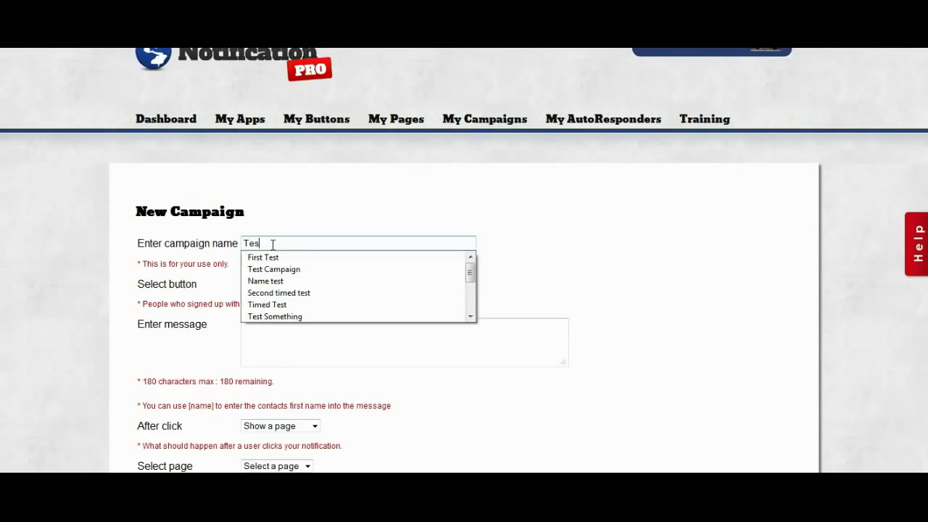
type("t")
left_click(315, 210)
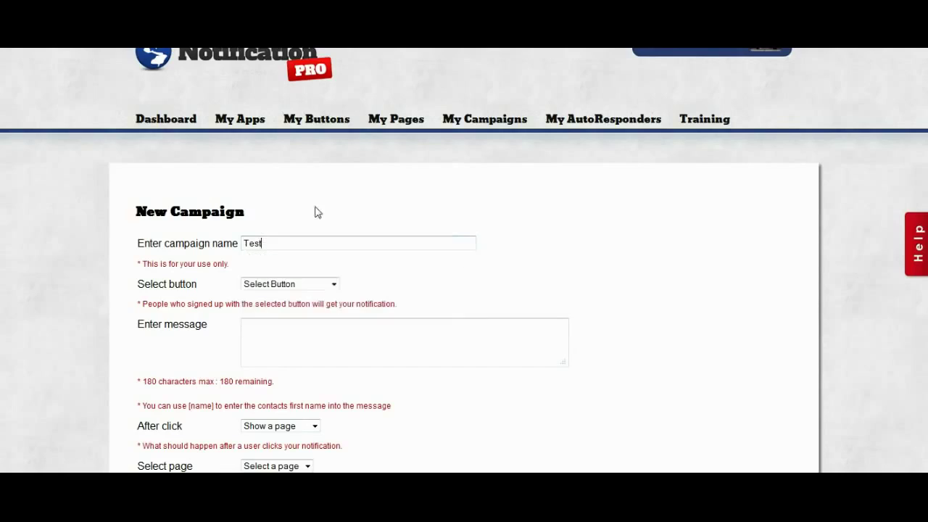
left_click(332, 286)
left_click(323, 305)
- Enter the message 'Get a 90% open rate (or more) with Notification PRO'
scroll(322, 310, "down", 1)
left_click(309, 275)
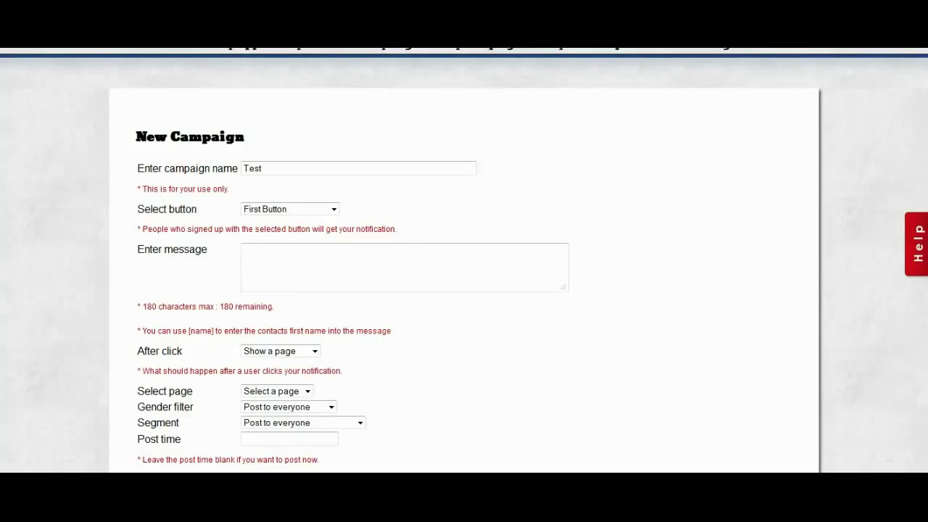
type("Get a 90% open rate (or more) with Notification PRO")
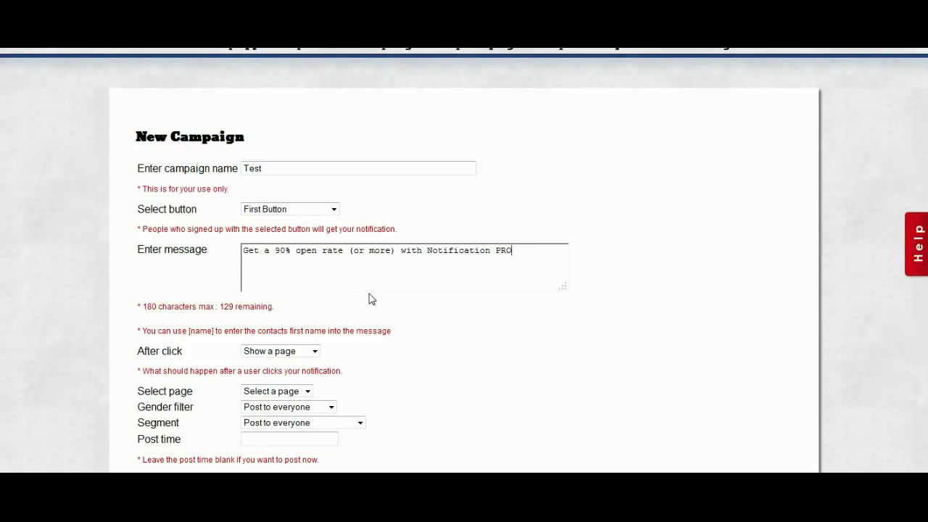
scroll(472, 271, "down", 1)
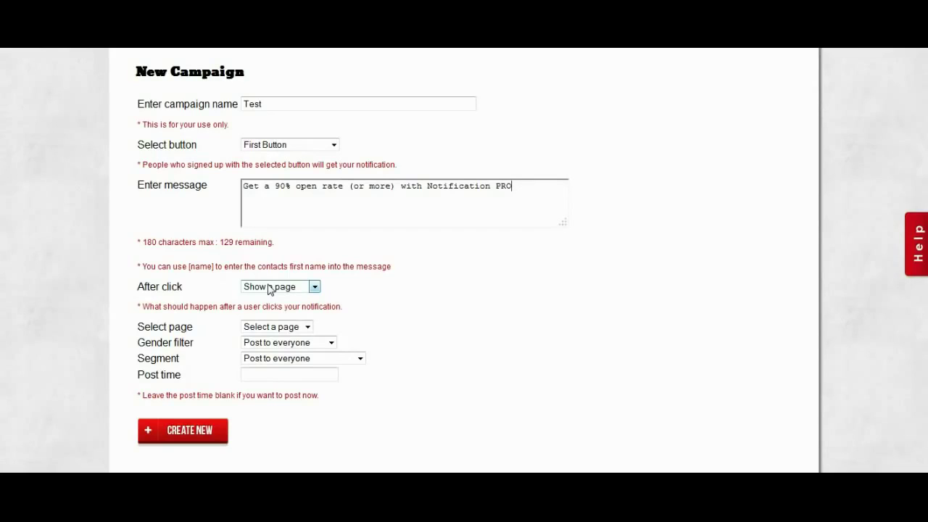
left_click(316, 288)
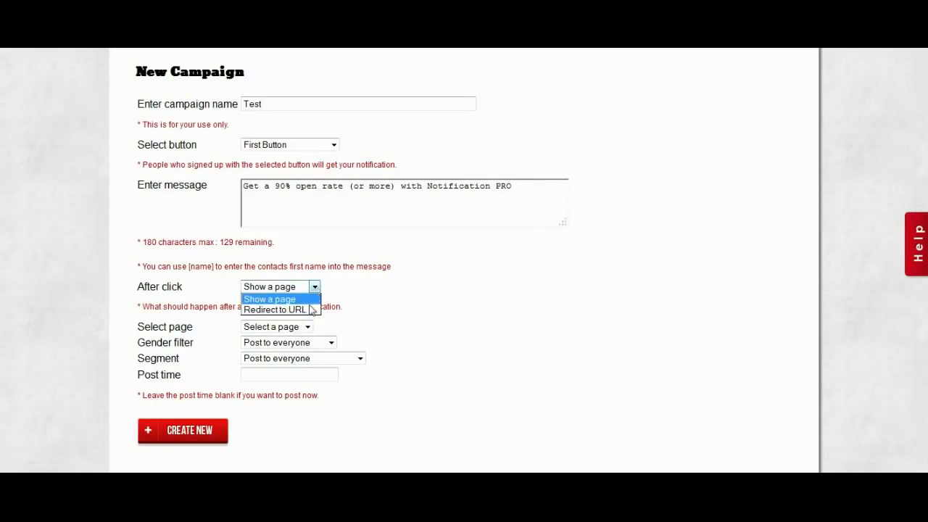
left_click(297, 310)
left_click(298, 328)
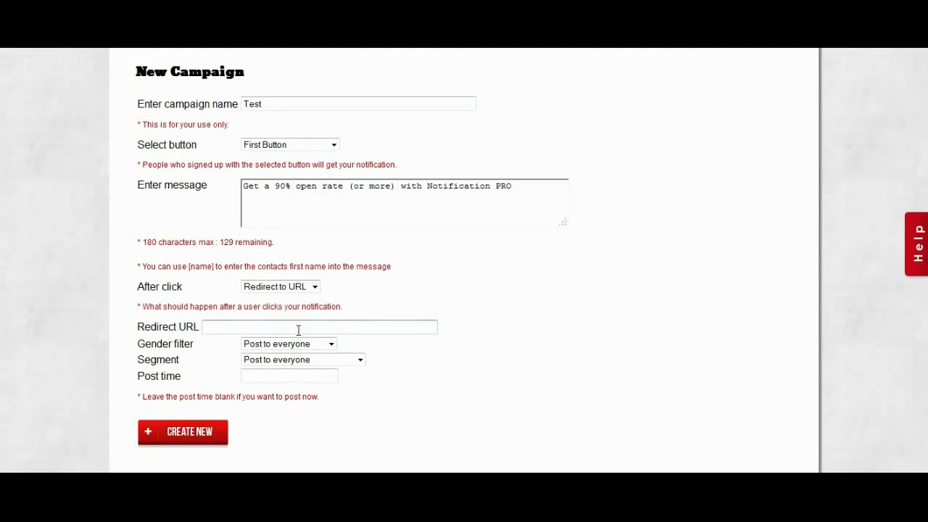
type("ht")
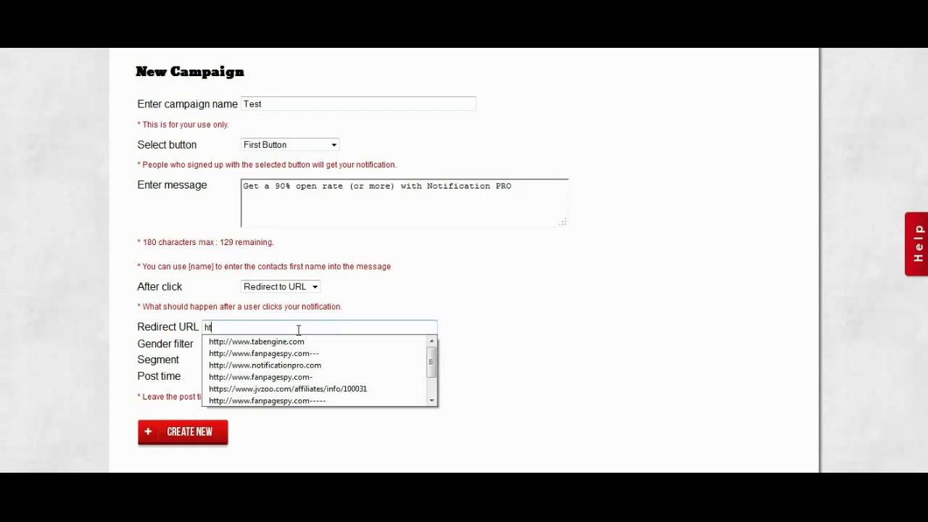
key("Down")
key("Down")
key("Down")
key("Return")
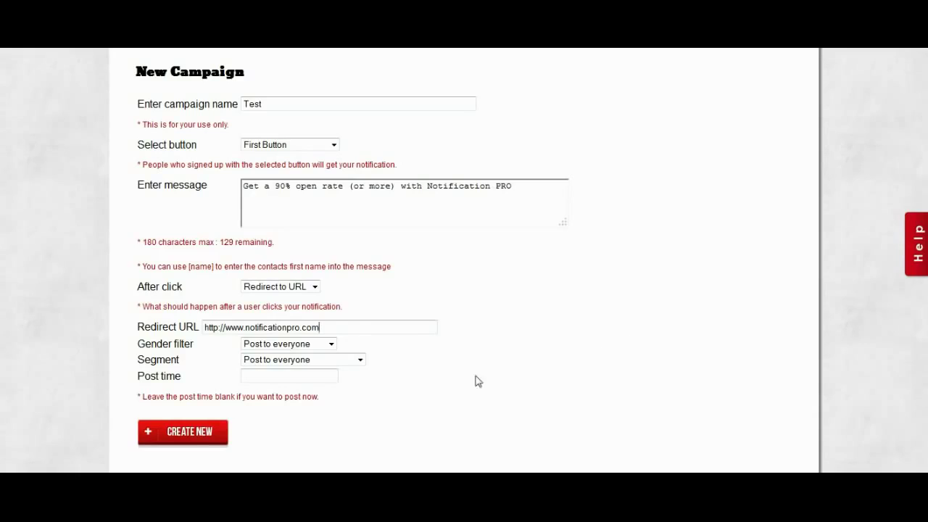
- Clear the post time so it sends now, and create the Test campaign
left_click(326, 377)
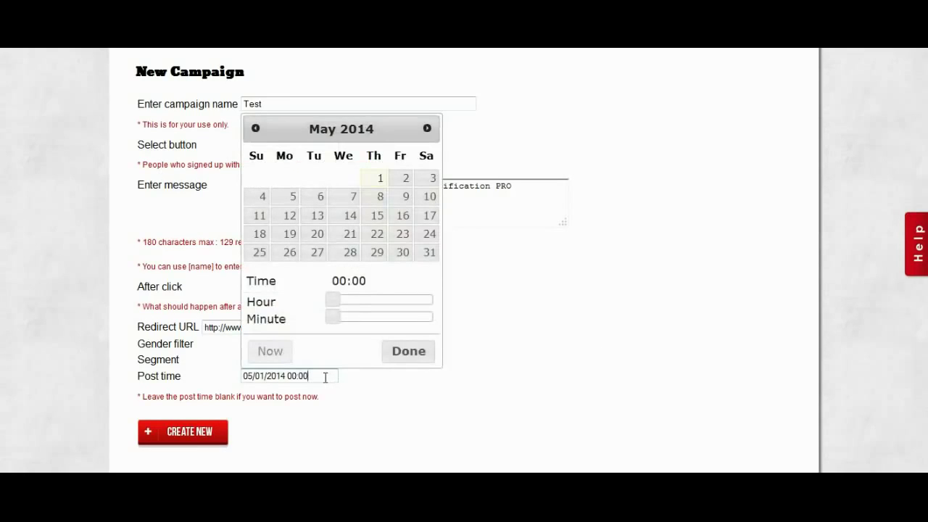
left_click(375, 385)
left_click_drag(309, 377, 194, 379)
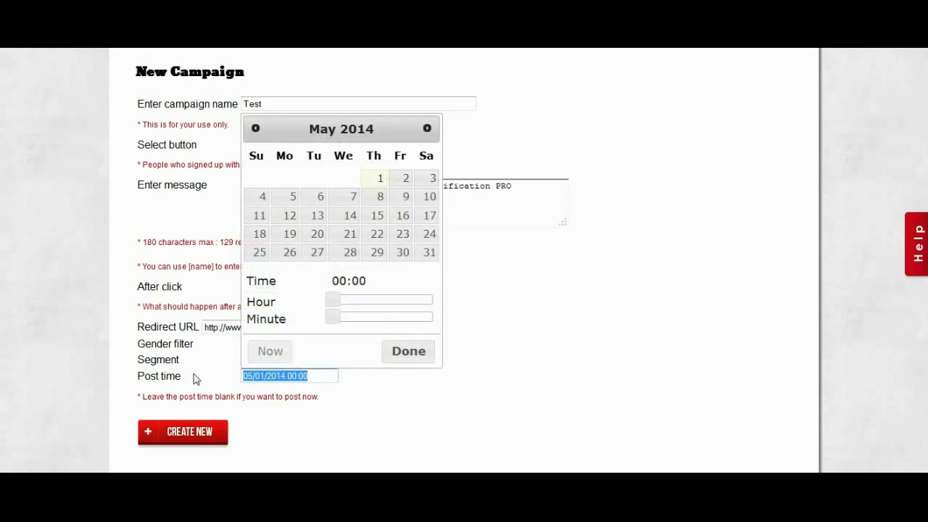
key("BackSpace")
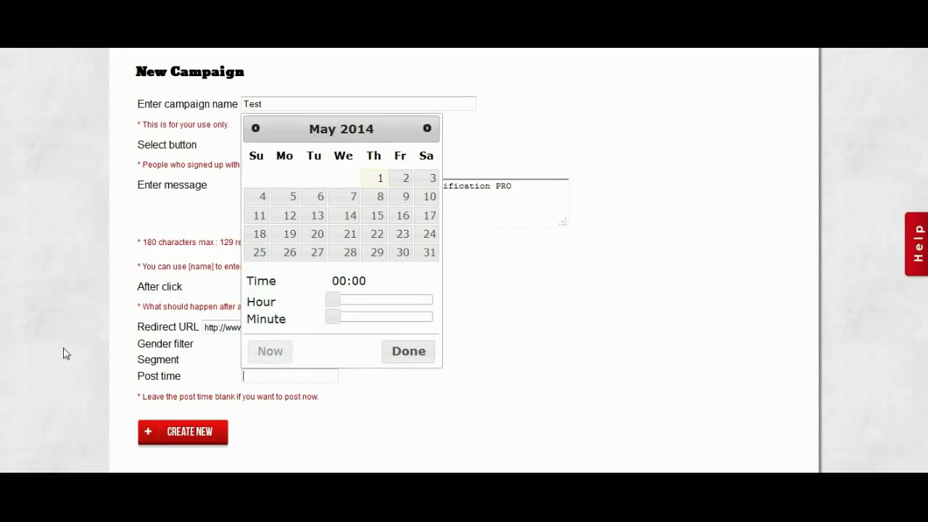
left_click(65, 353)
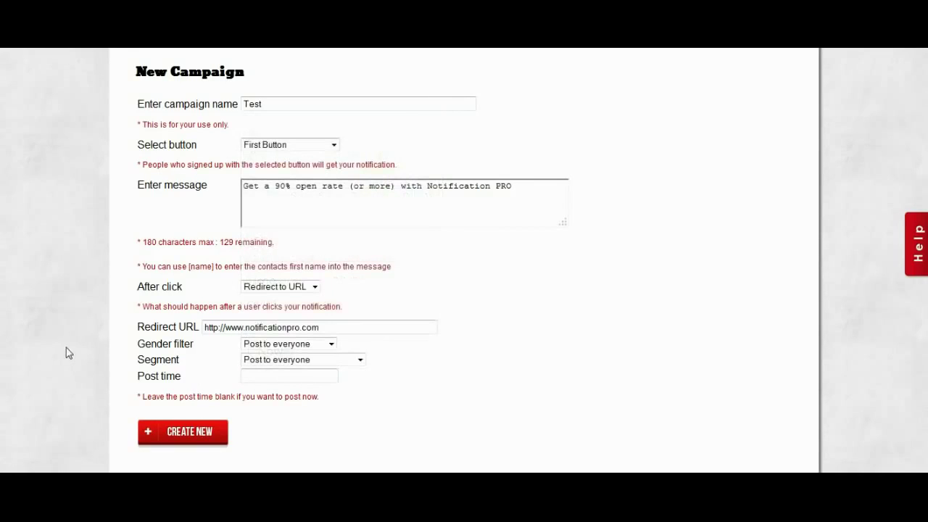
left_click(213, 435)
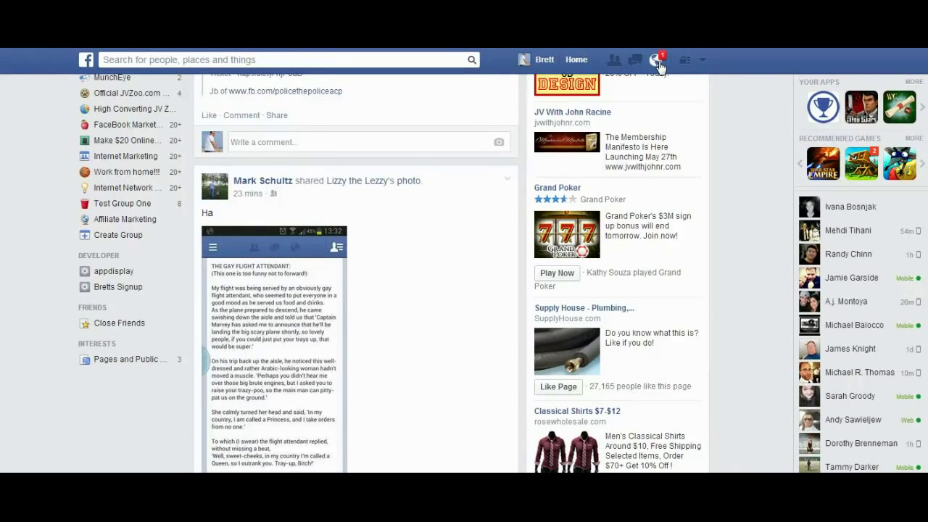
- Read the Test campaign's new notification in Facebook's notifications menu
left_click(656, 61)
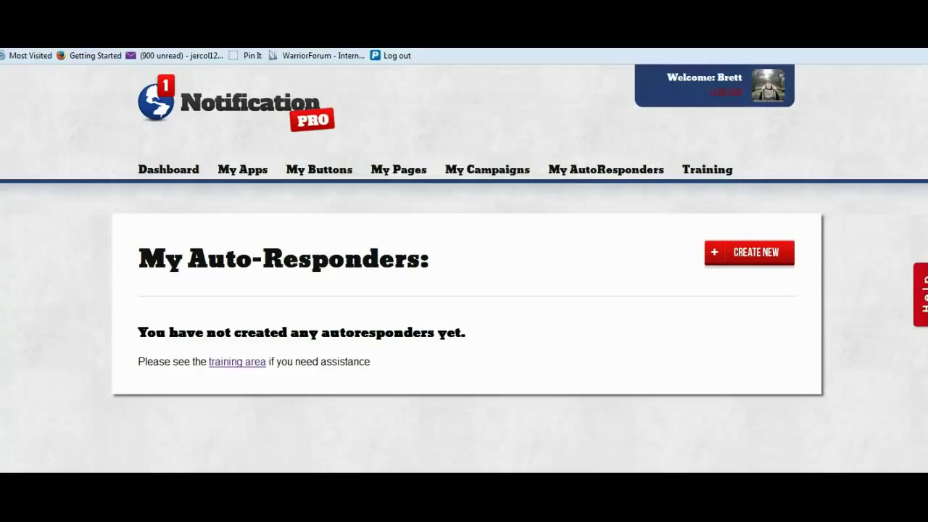
- Preview a blank New AutoResponder form from My AutoResponders
left_click(752, 263)
scroll(661, 261, "down", 2)
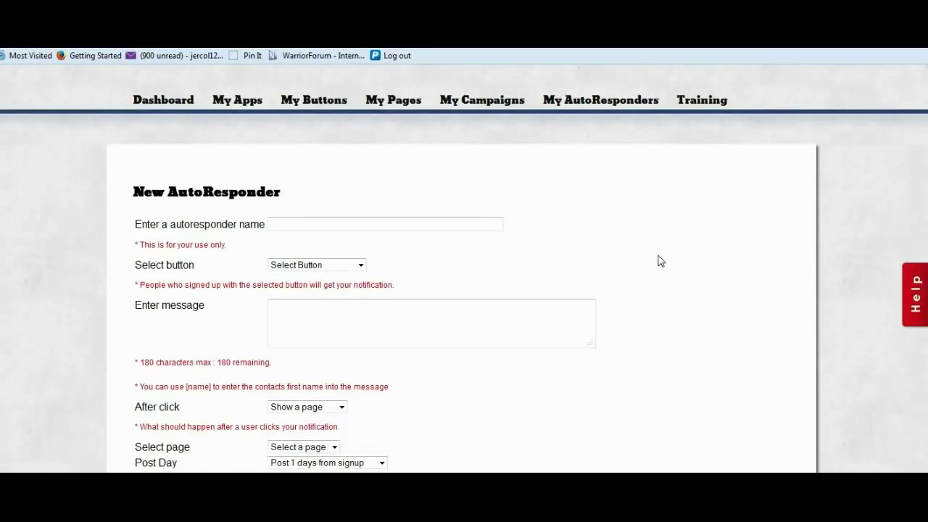